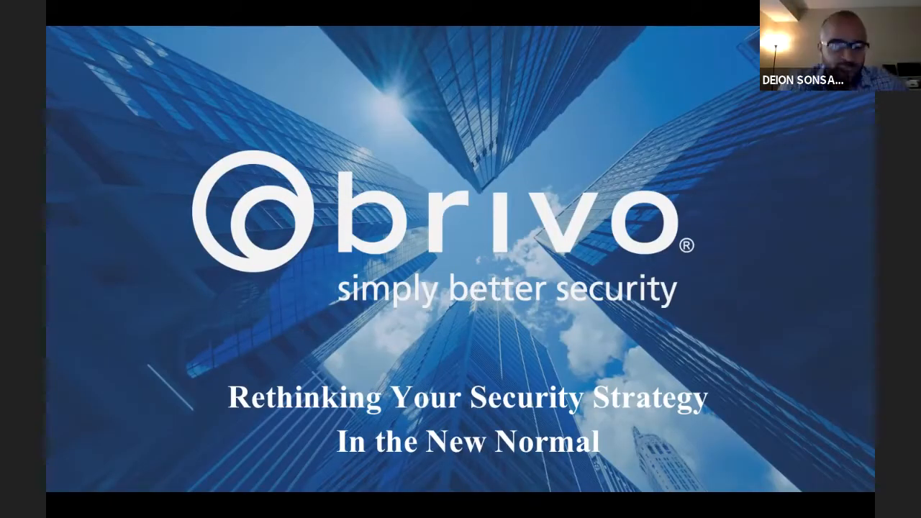
key("Right")
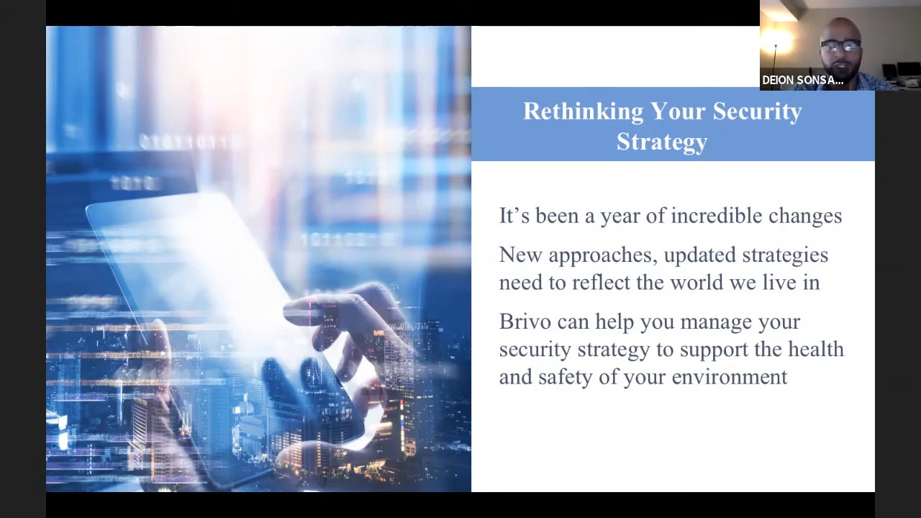
Advance the shared deck past the Brivo title slide to the Brivo is different slide
key("Right")
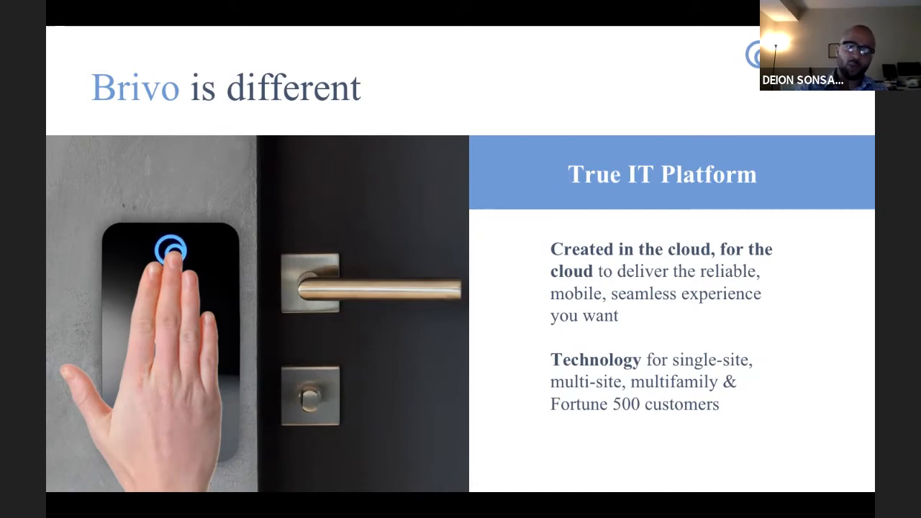
Advance the shared deck through Brivo is secure to the Brivo is integrated slide
key("Right")
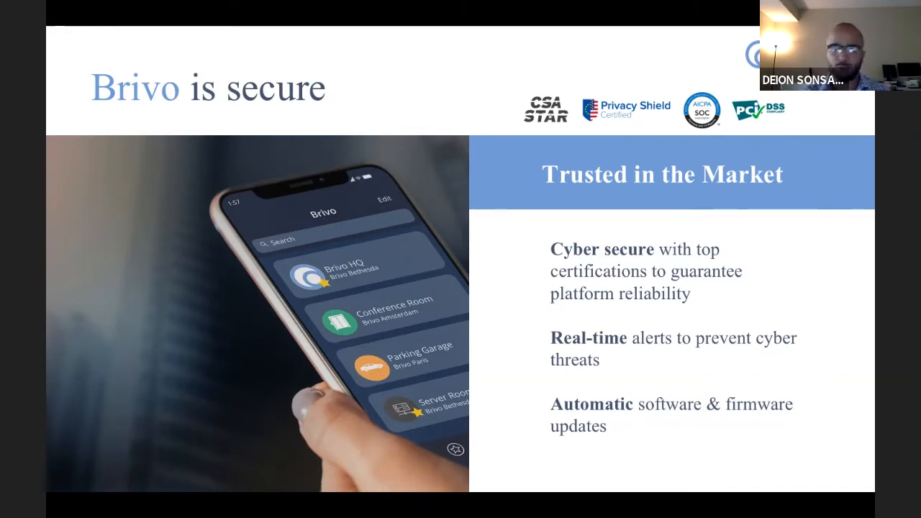
key("Right")
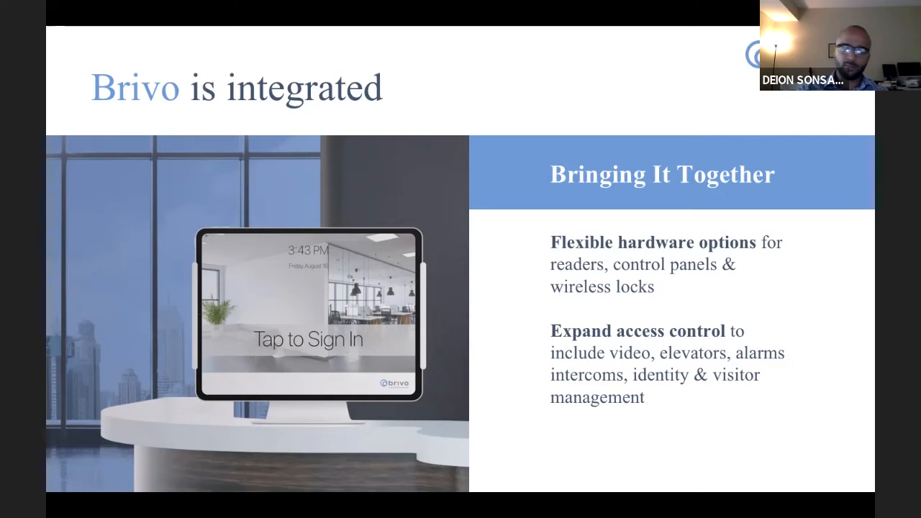
Advance the shared deck one slide to Brivo is dedicated
key("Right")
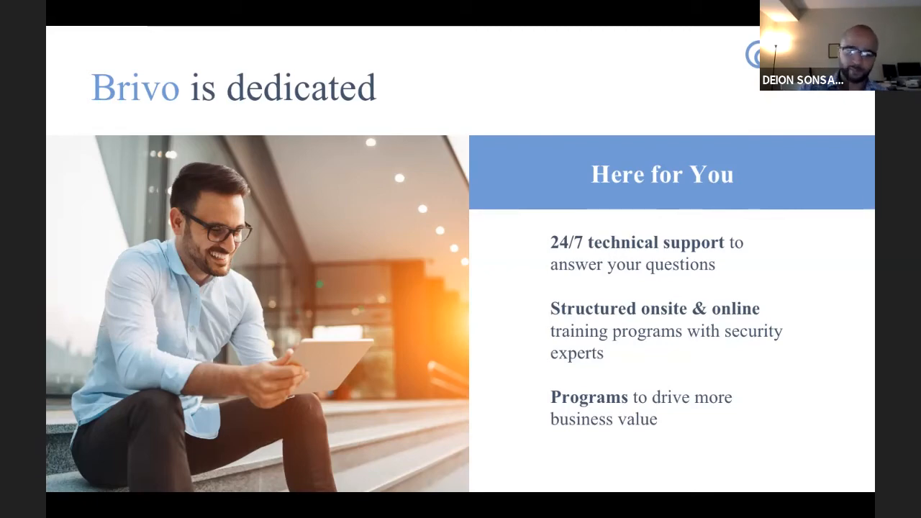
Advance past the Brivo Solutions section slide to the Brivo Security Platform slide
key("Right")
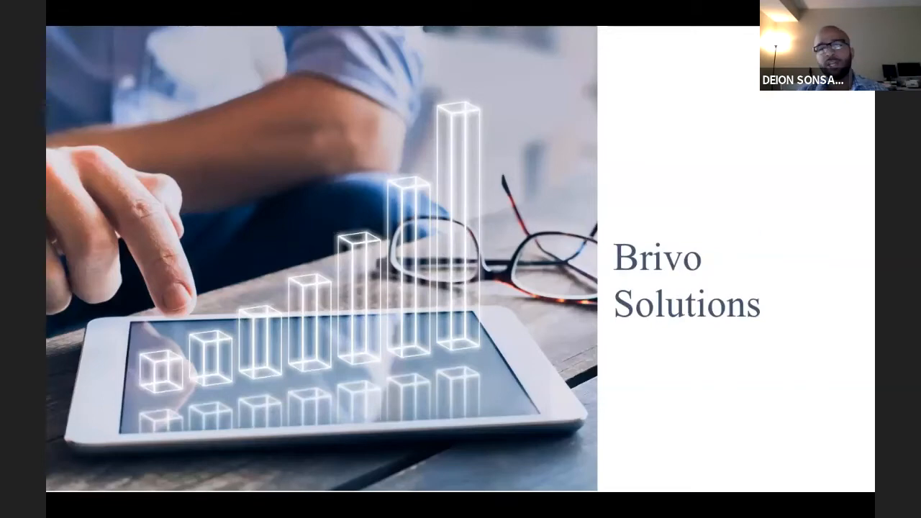
key("Right")
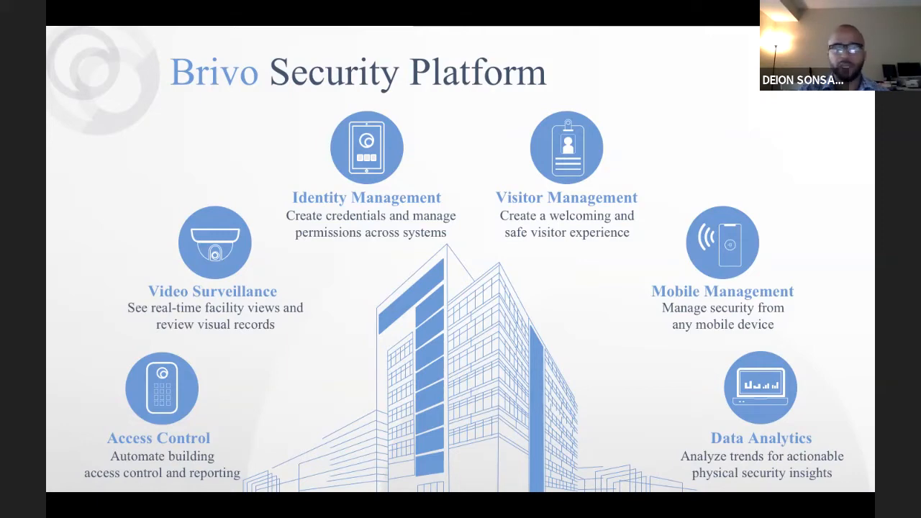
Advance the shared deck one slide to Brivo Mobile Pass
key("Right")
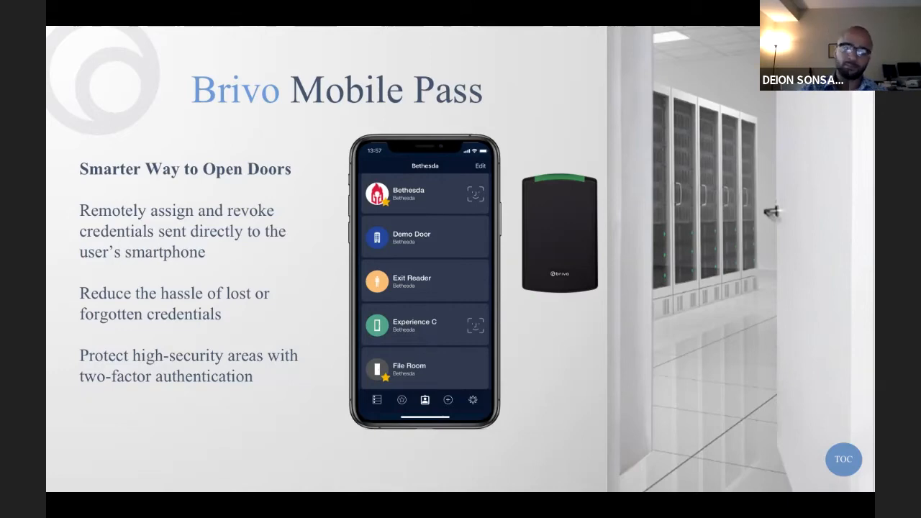
Advance the shared deck one slide to the Brivo Facility Features title
key("Right")
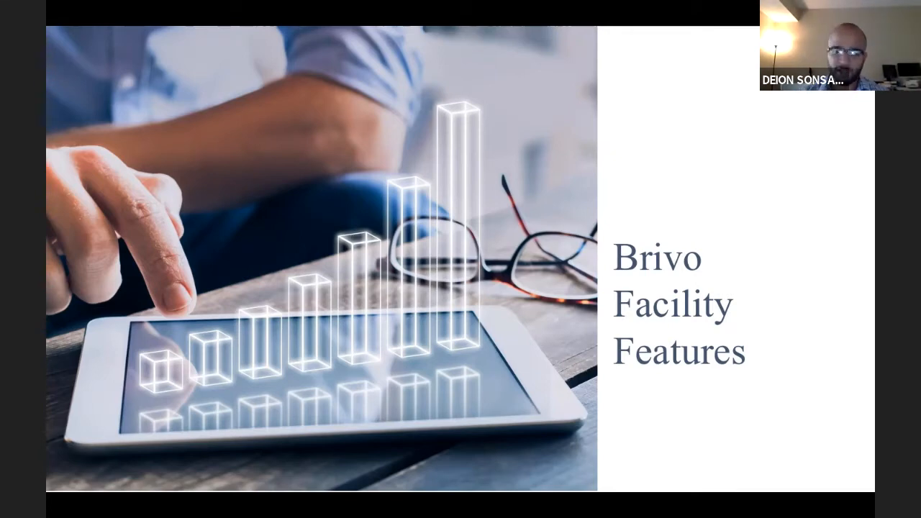
Advance the shared deck one slide to Brivo Facility Safety Features
key("Right")
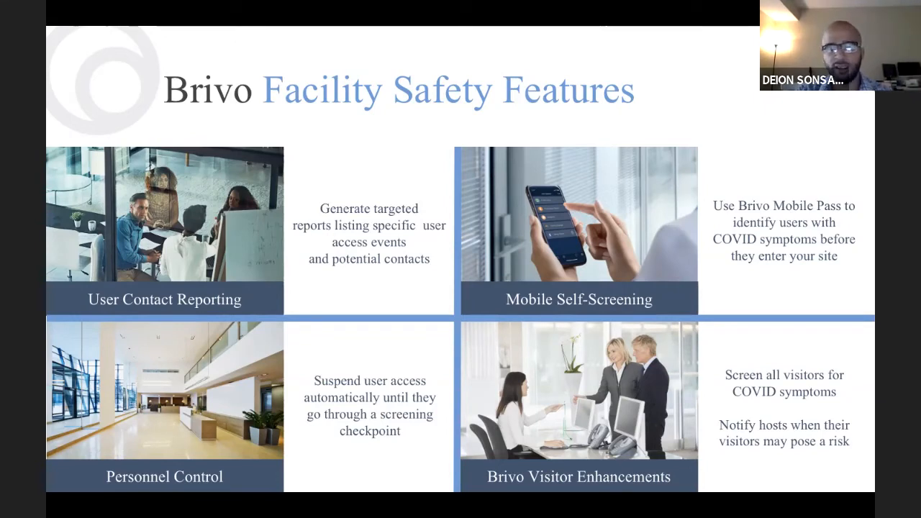
Advance the shared deck one slide to Occupancy Tracking before switching to the live dashboard
key("Right")
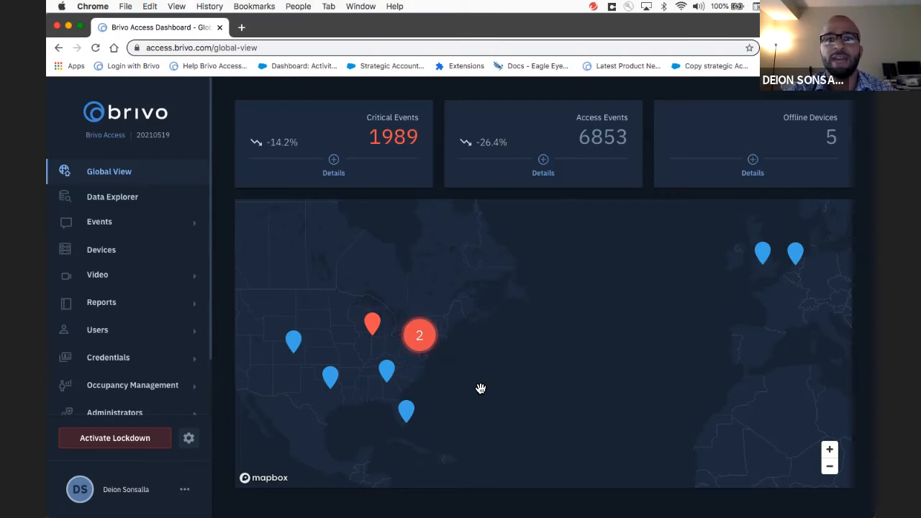
View the Atlanta site's panels on the map, then show the Chicago site's critical events
left_click(389, 372)
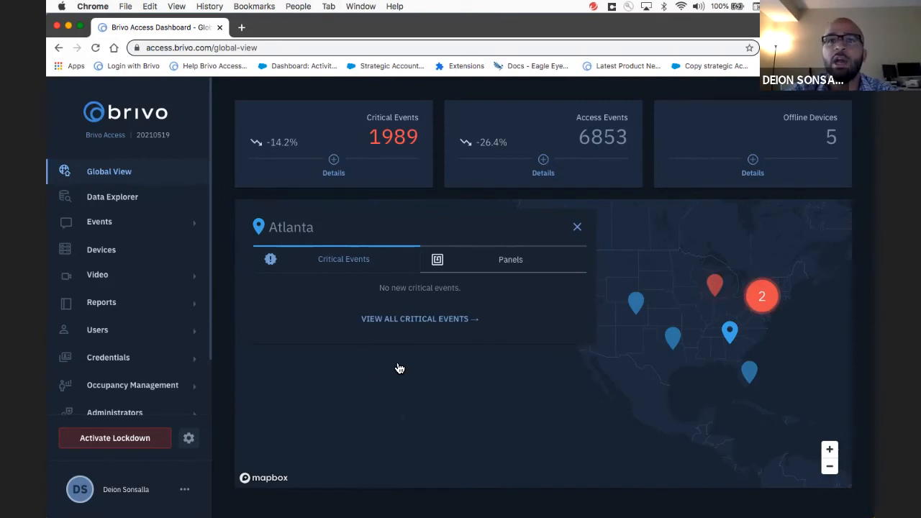
left_click(475, 260)
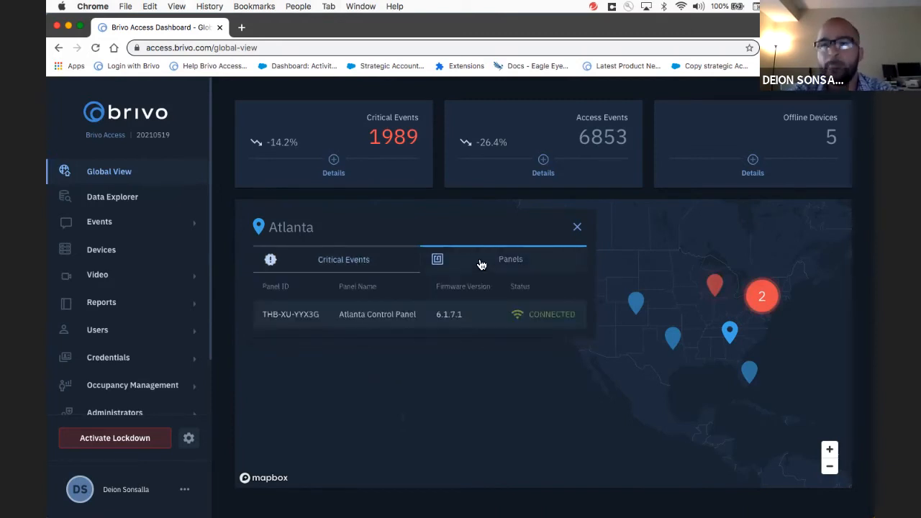
left_click(714, 287)
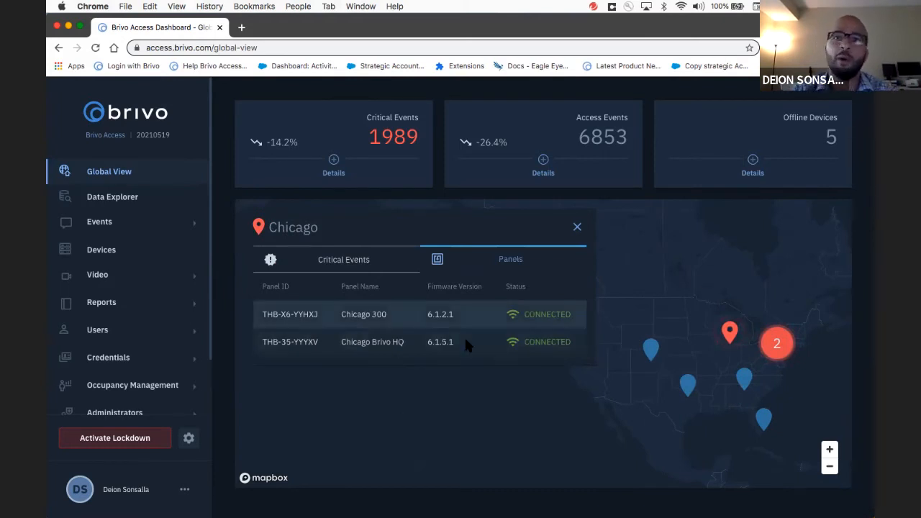
left_click(394, 267)
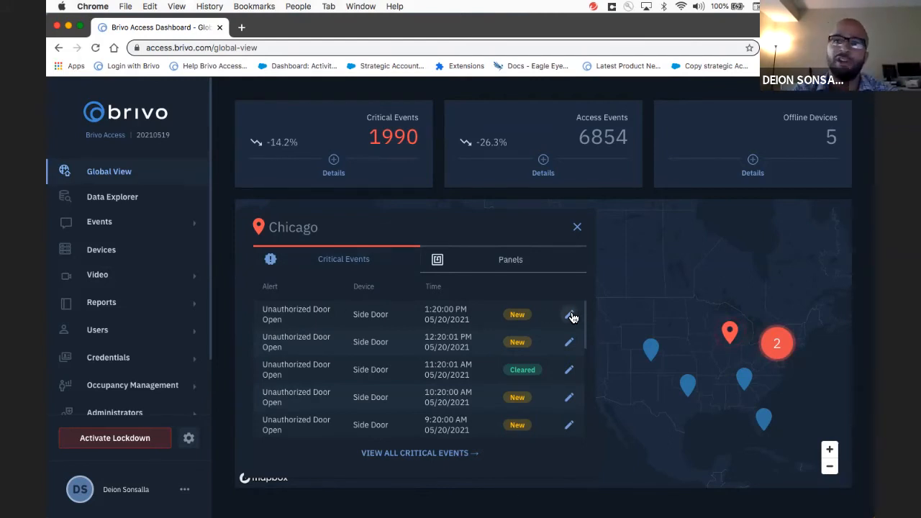
Clear the newest Chicago Side Door alert with the note 'Employee swiped at wrong door' and save it
left_click(571, 316)
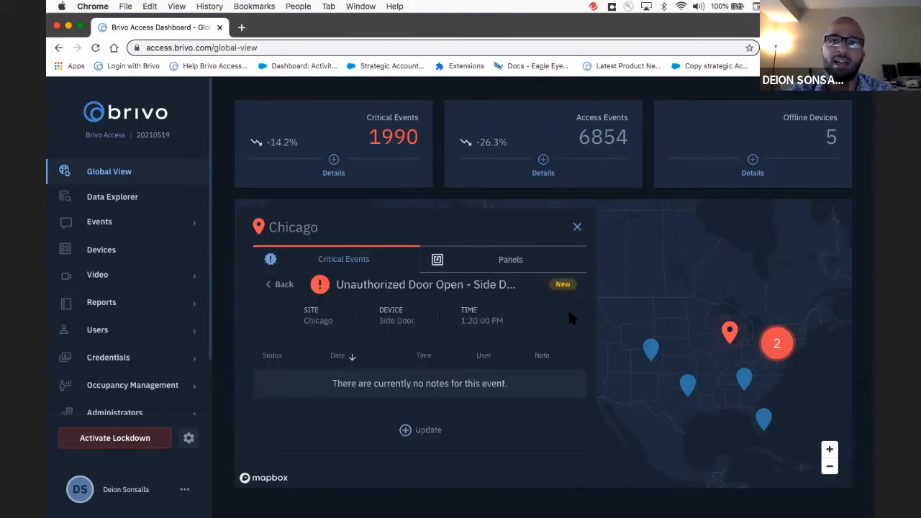
left_click(428, 429)
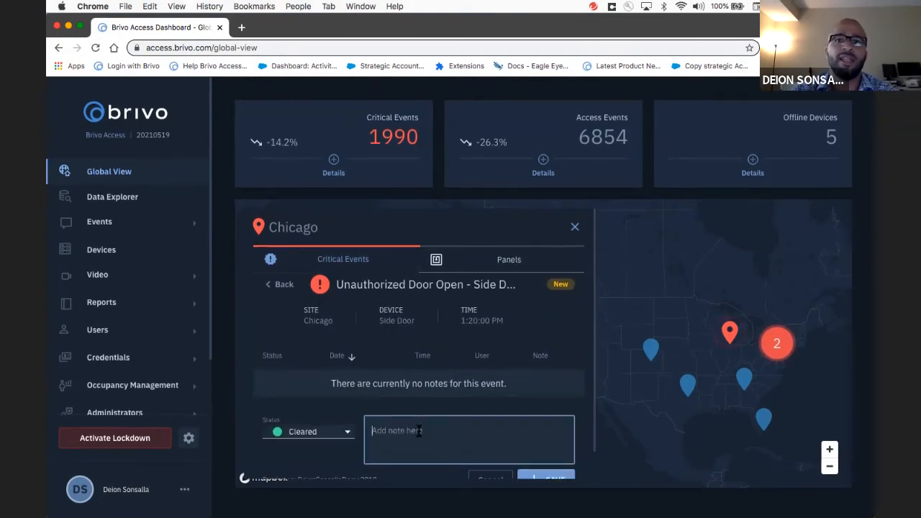
left_click(309, 432)
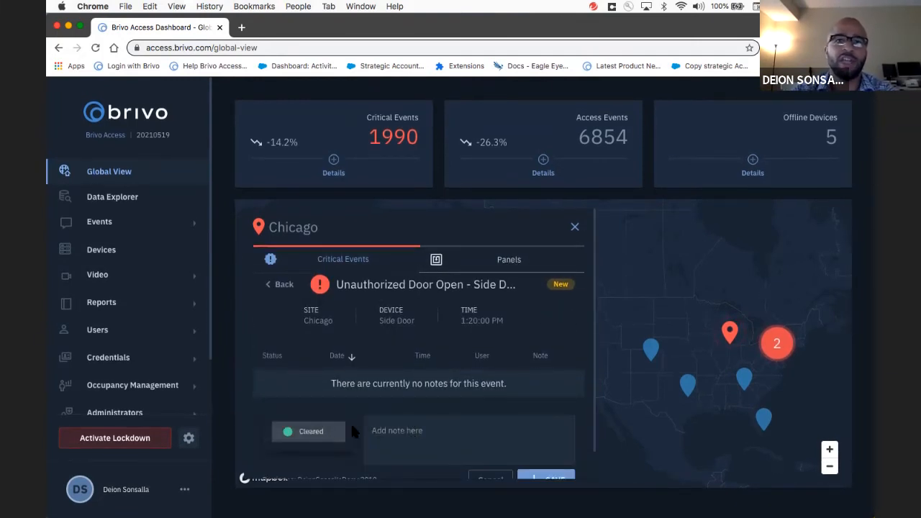
left_click(309, 431)
left_click(395, 435)
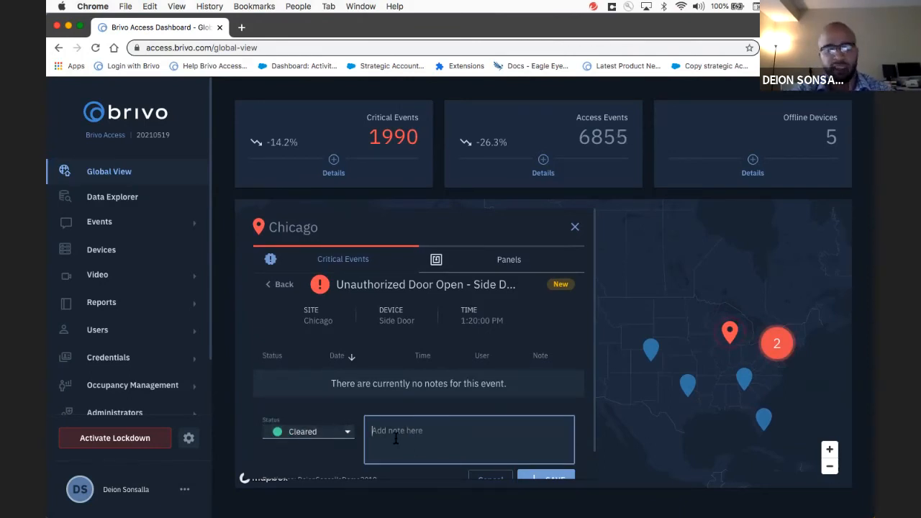
type("MEploy")
key("BackSpace")
key("BackSpace")
key("BackSpace")
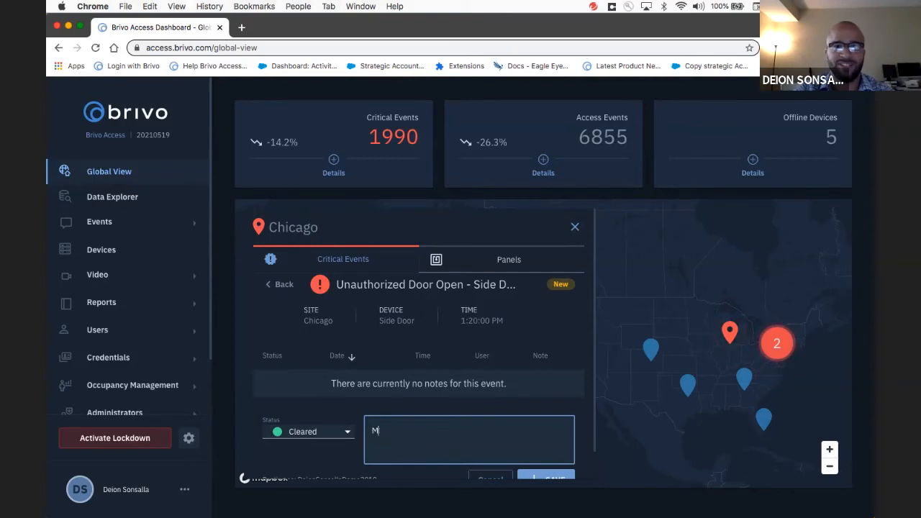
key("BackSpace")
type("Employee")
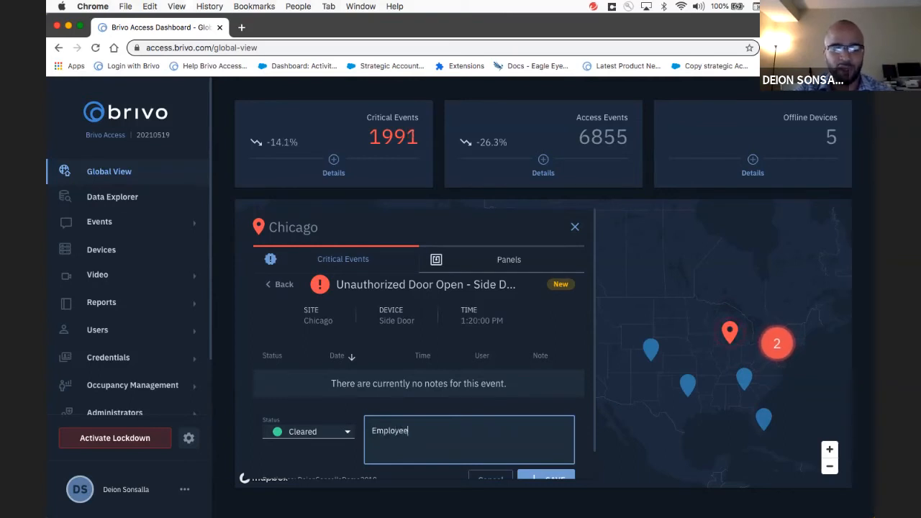
type(" swiped at wron")
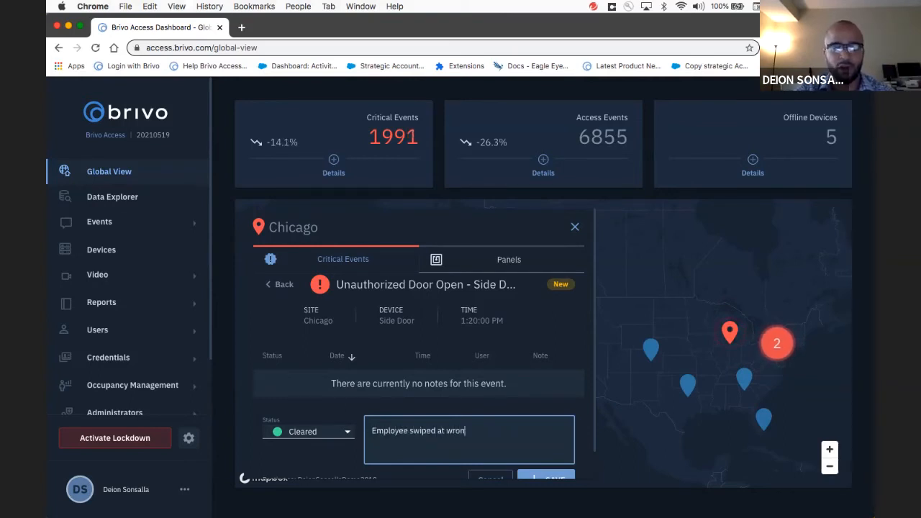
type("g door")
left_click(546, 471)
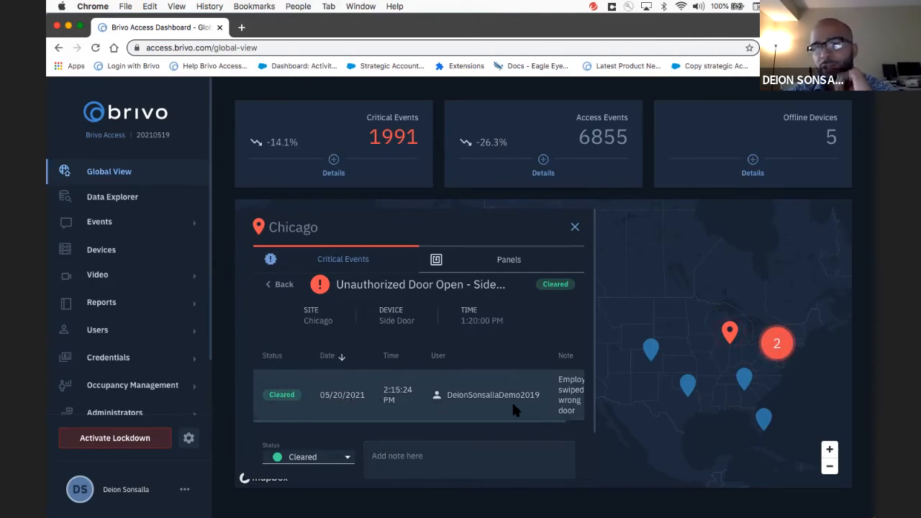
scroll(515, 402, "right", 2)
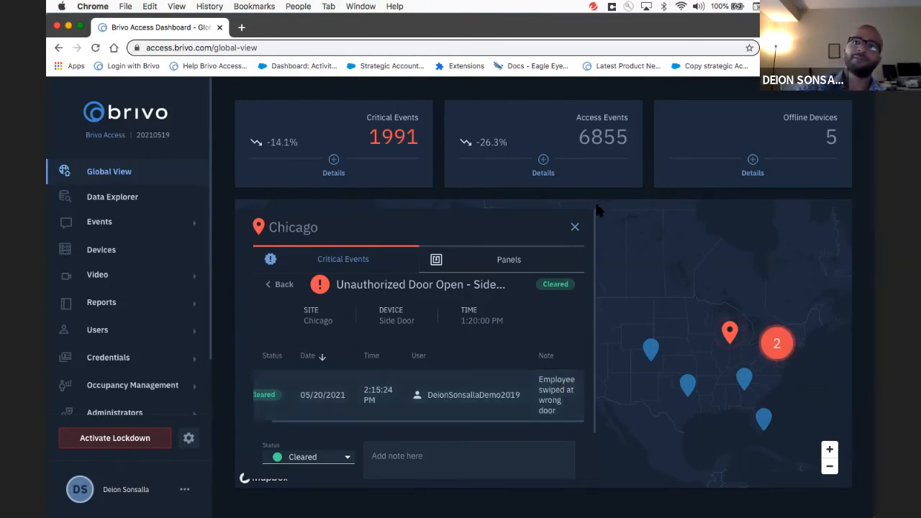
Close the Chicago site panel to return to the Global View dashboard
left_click(574, 226)
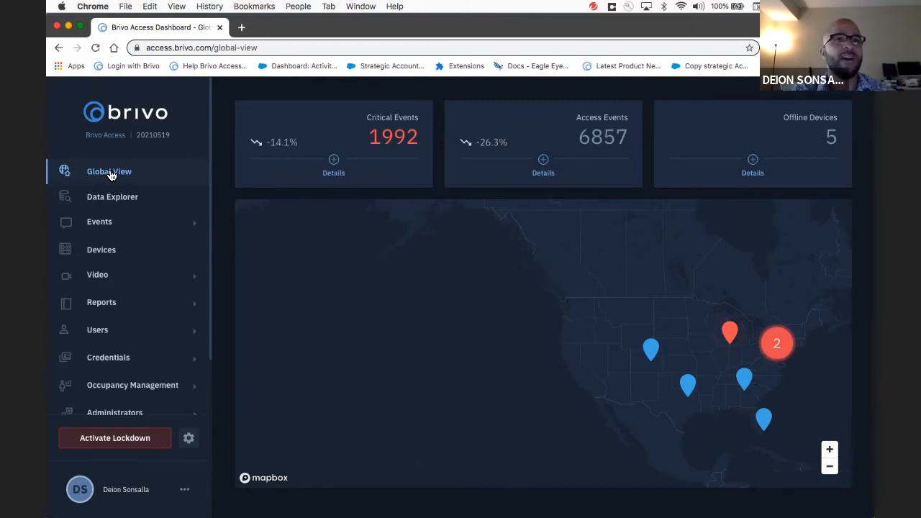
Show the Data Explorer with All Activity event counts charted by site
left_click(158, 200)
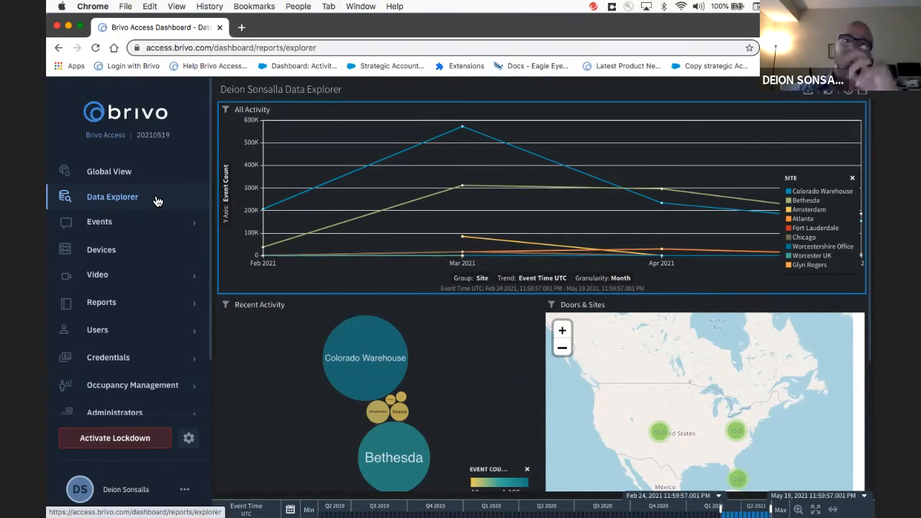
mouse_move(520, 132)
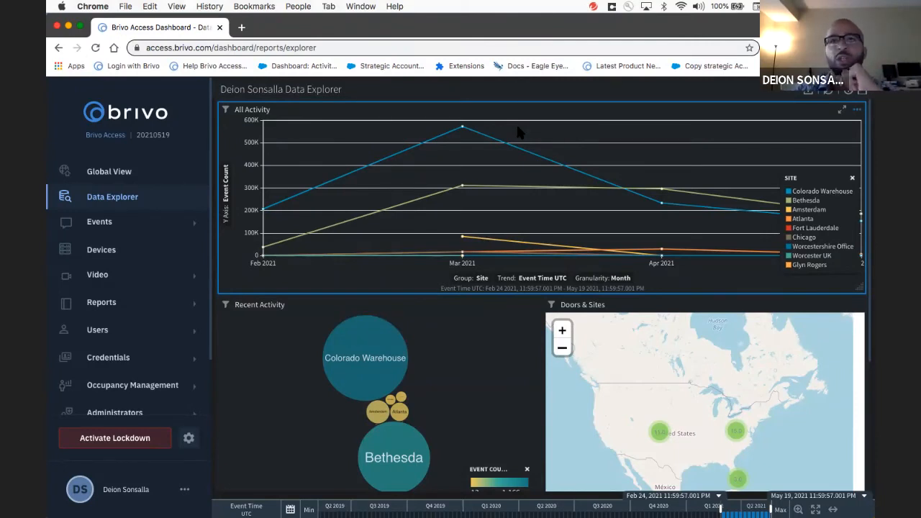
Change the All Activity chart's visual style from a line trend to Bars
left_click(858, 116)
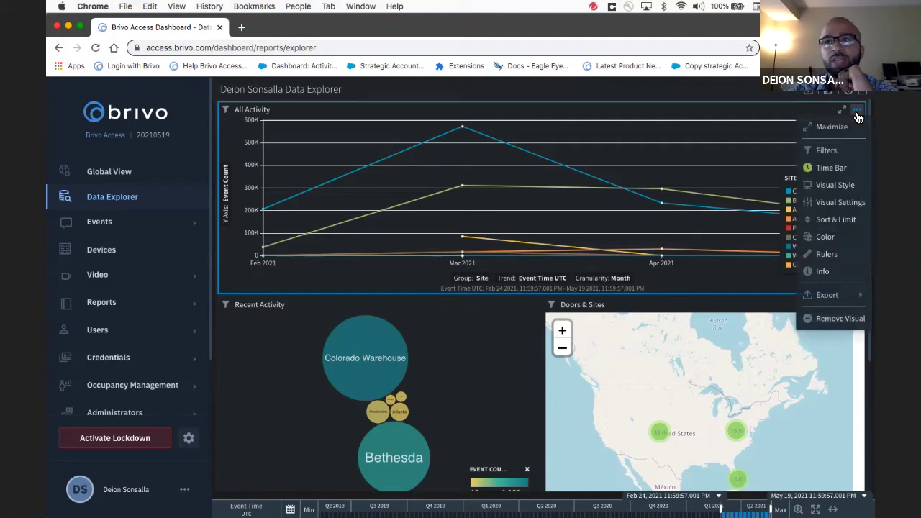
left_click(849, 187)
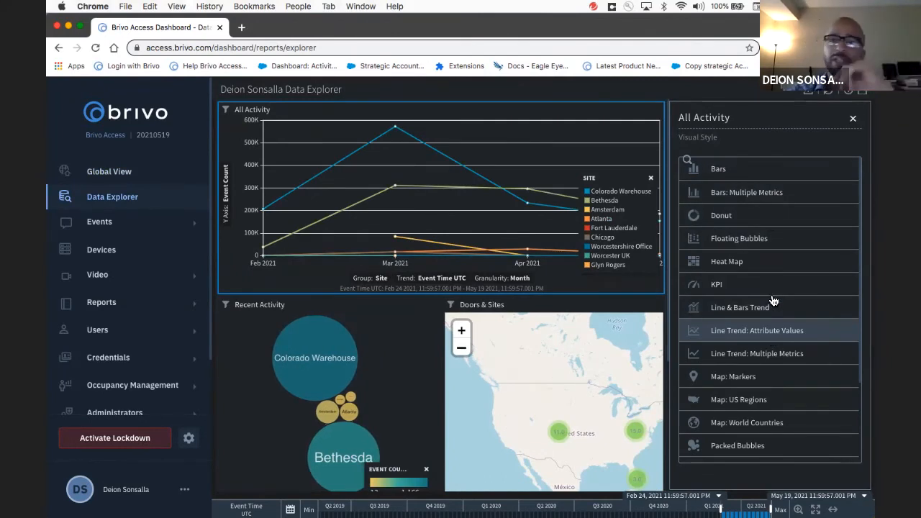
left_click(768, 172)
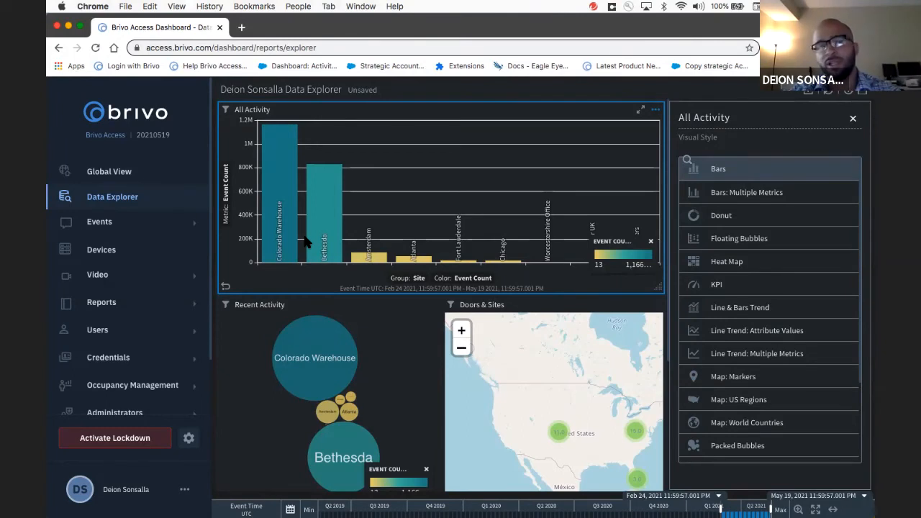
mouse_move(283, 216)
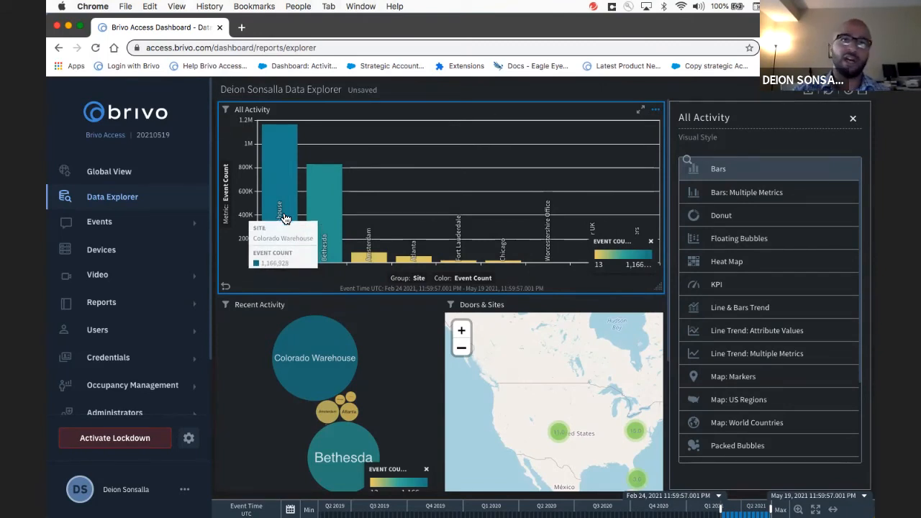
Trend the Colorado Warehouse site's events as a daily event-count line from its bar's action wheel
left_click(285, 218)
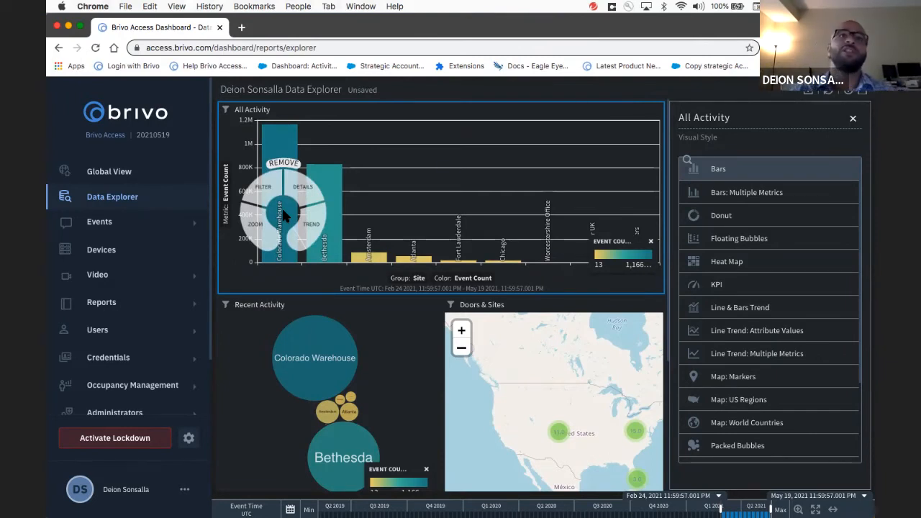
left_click(302, 238)
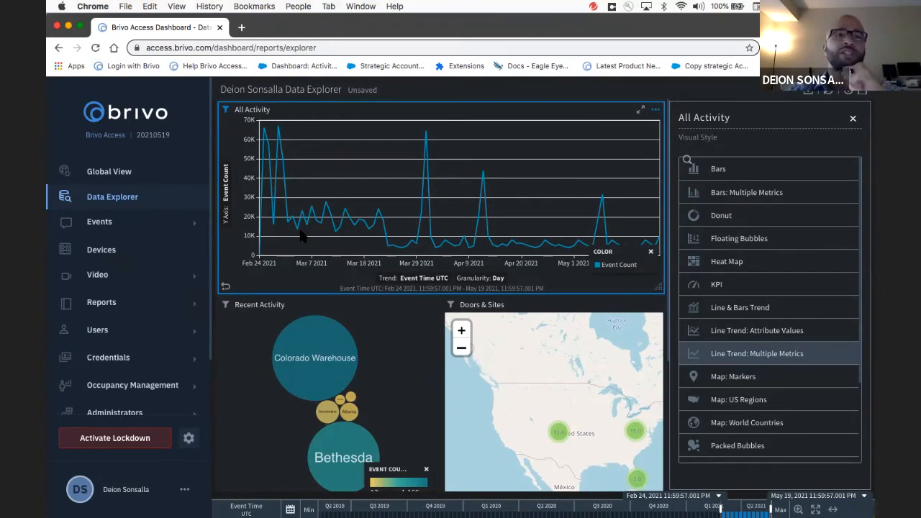
Navigate to Events > Event Classification showing critical, warning and info event types
left_click(167, 223)
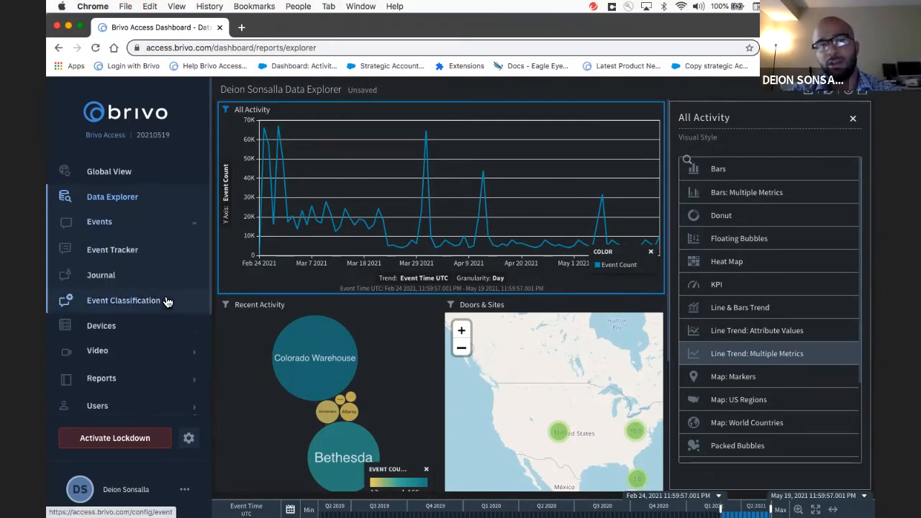
left_click(163, 301)
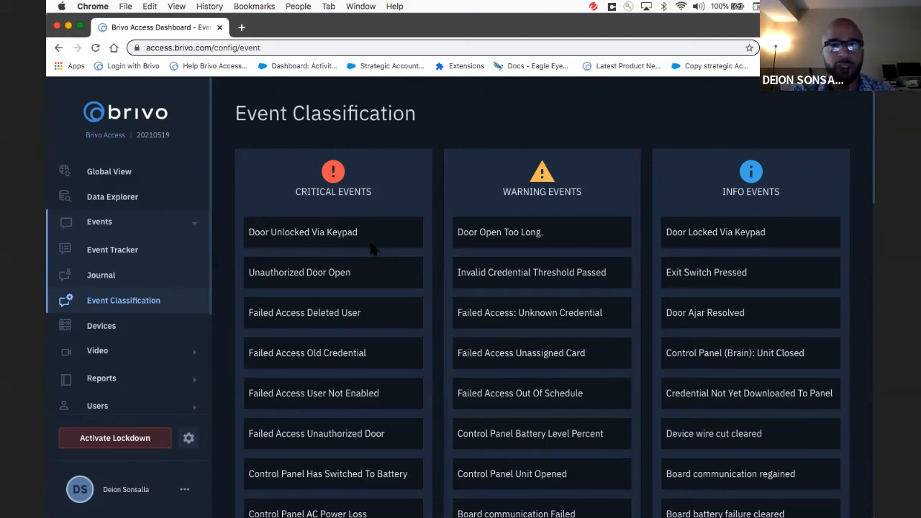
scroll(126, 282, "down", 5)
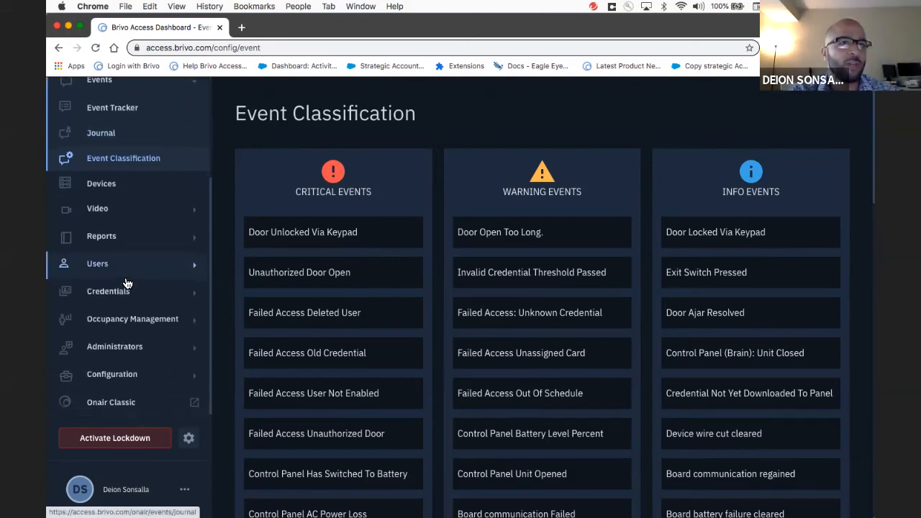
Start a New Notification Rule under Configuration > Notifications and pick Bethesda as its site
left_click(133, 377)
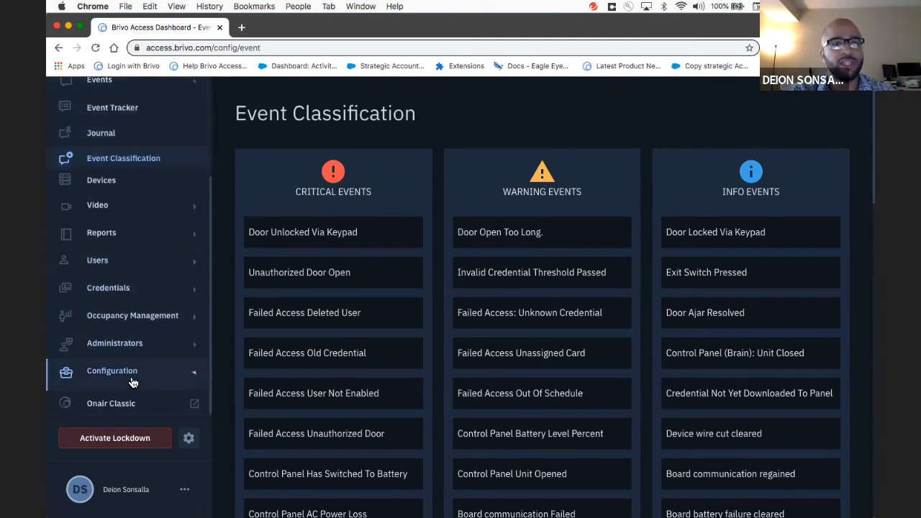
scroll(133, 380, "down", 2)
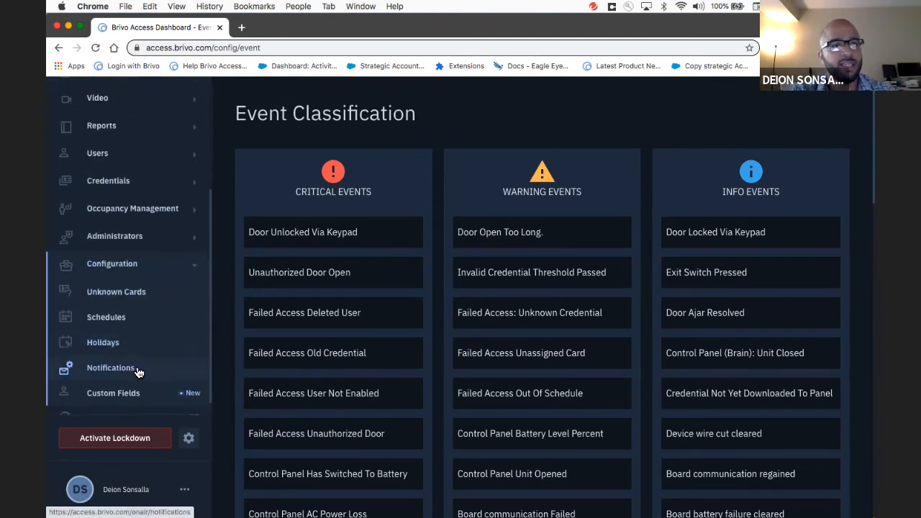
left_click(138, 370)
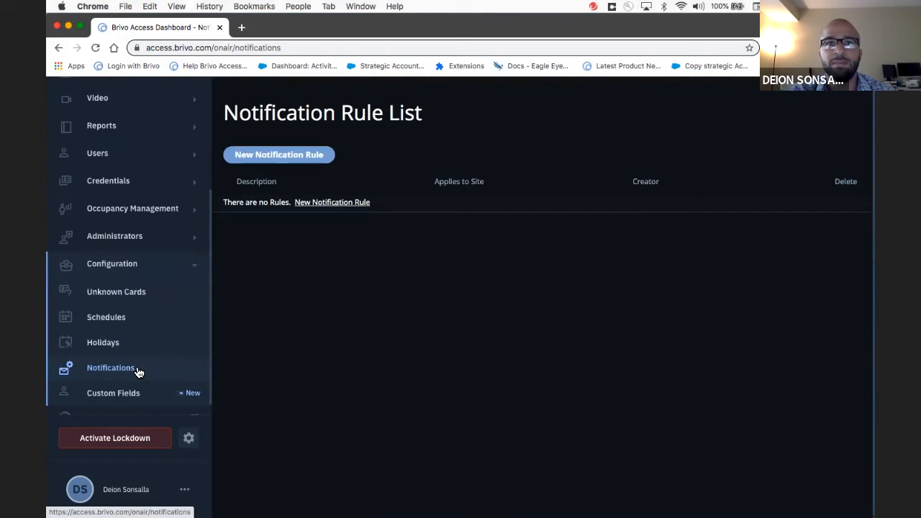
left_click(296, 159)
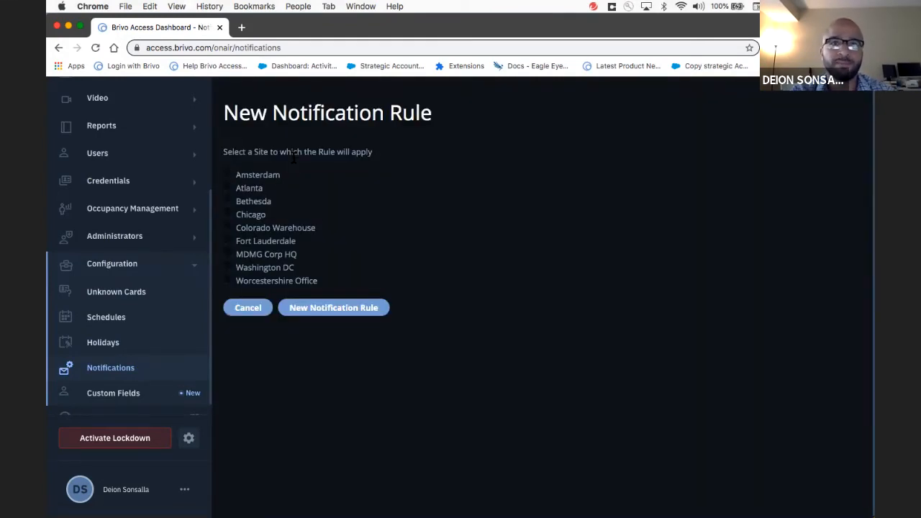
left_click(252, 205)
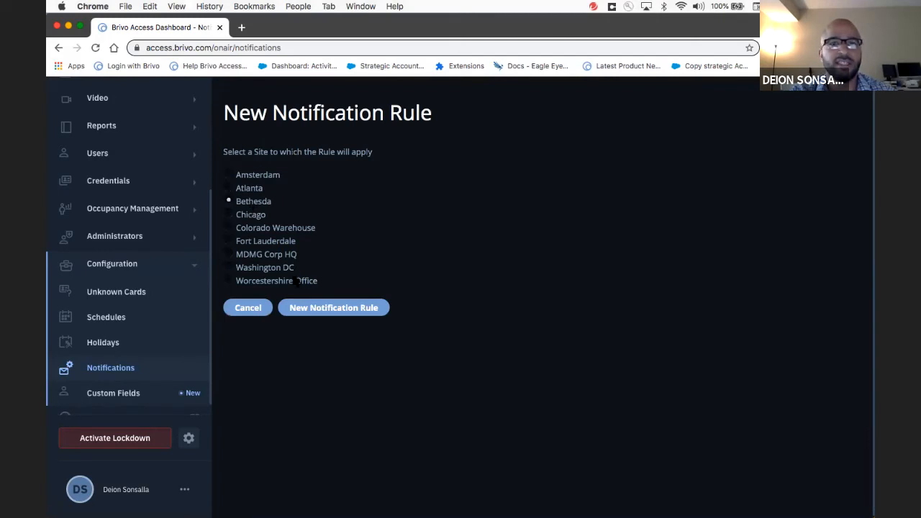
Continue to the full Bethesda rule form with its exception, device and camera event options
left_click(331, 308)
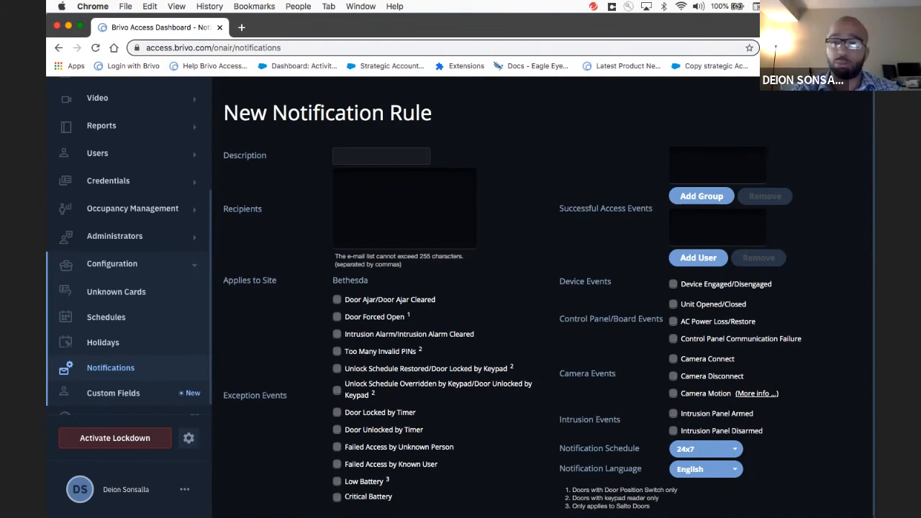
scroll(137, 338, "up", 5)
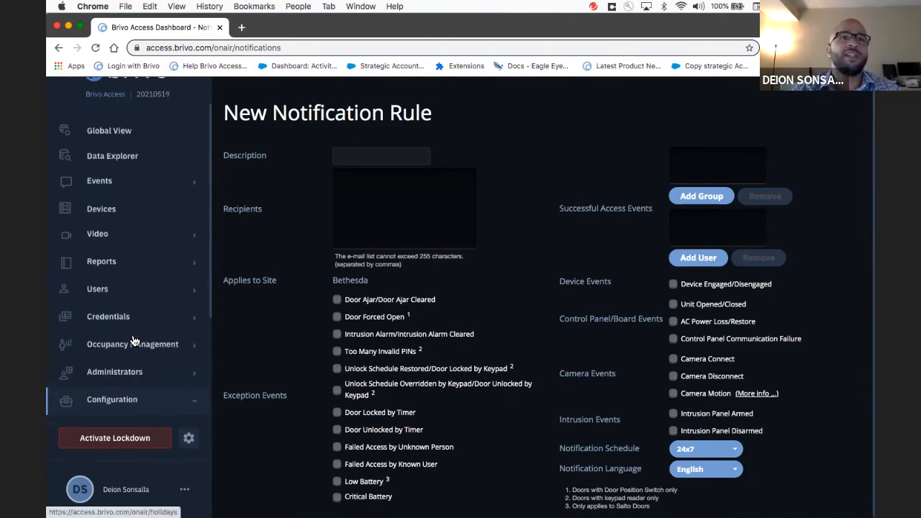
left_click(138, 292)
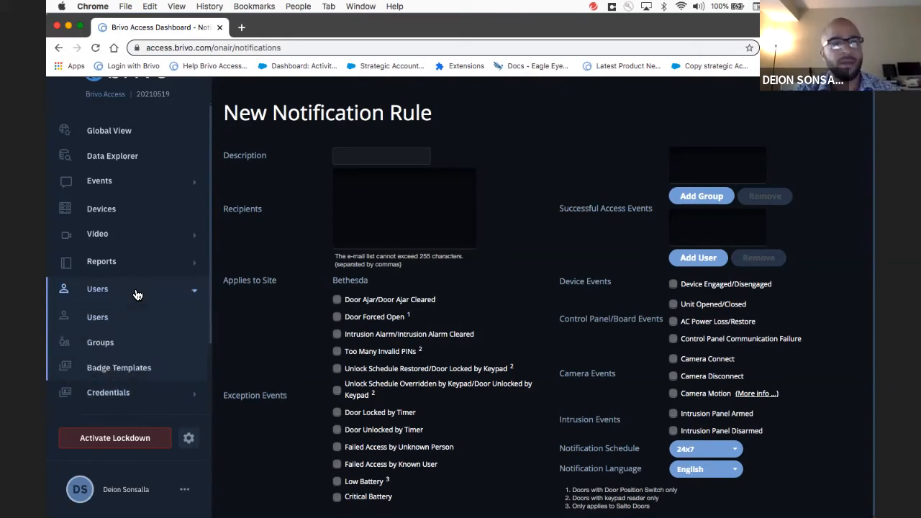
Go to the Users list and start a blank New User profile form
left_click(132, 317)
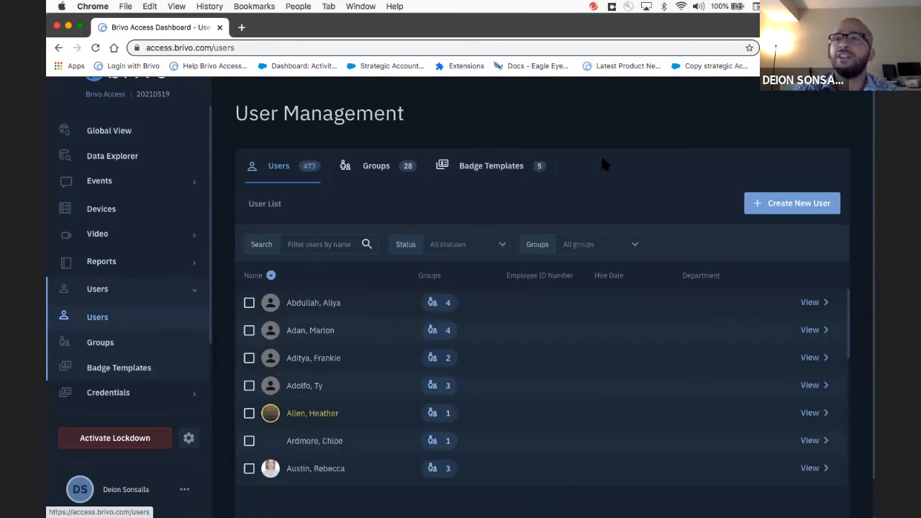
left_click(784, 203)
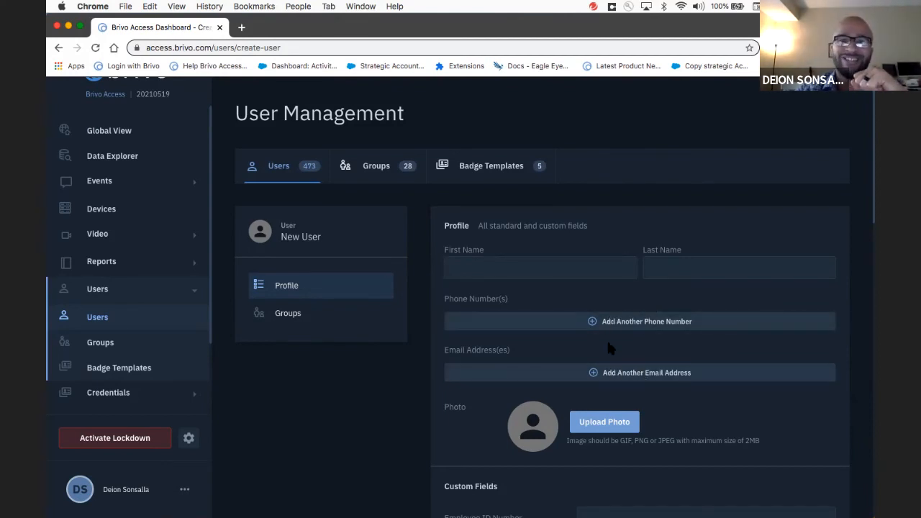
scroll(607, 338, "down", 5)
scroll(607, 338, "down", 3)
scroll(608, 346, "down", 3)
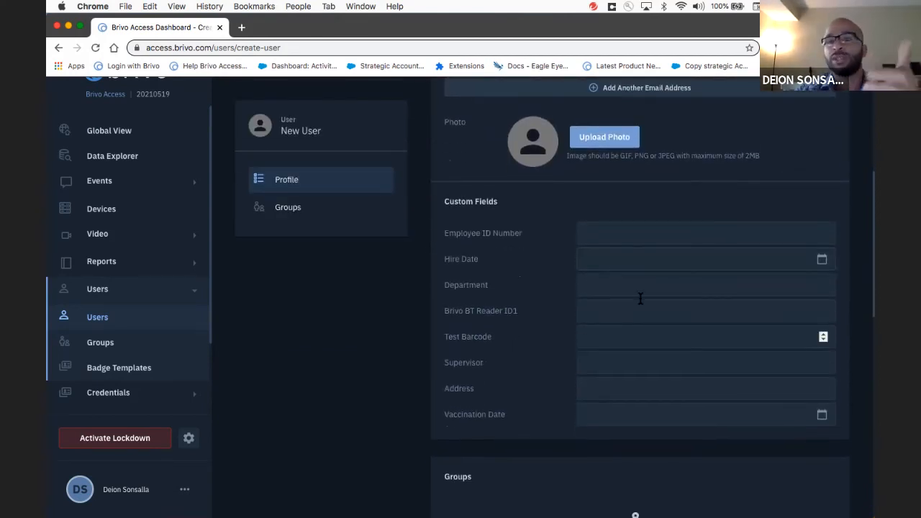
scroll(608, 346, "down", 5)
scroll(638, 293, "down", 2)
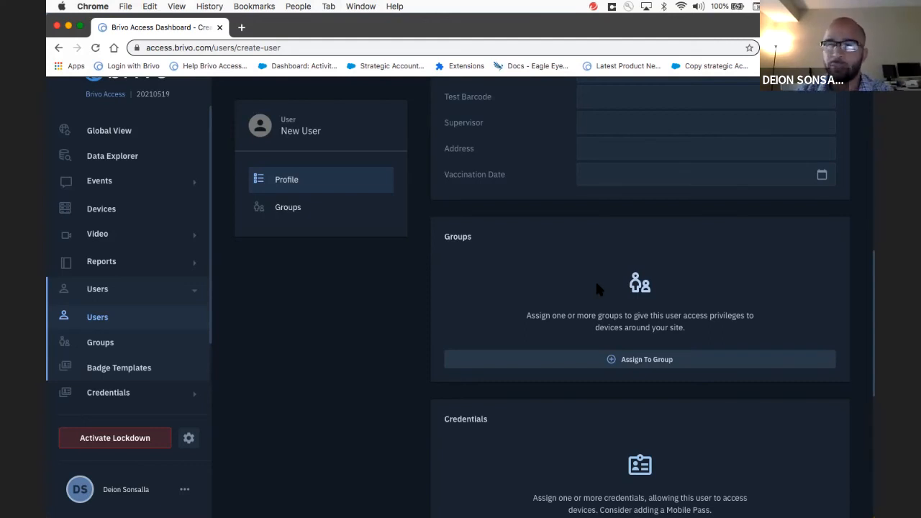
scroll(595, 279, "up", 10)
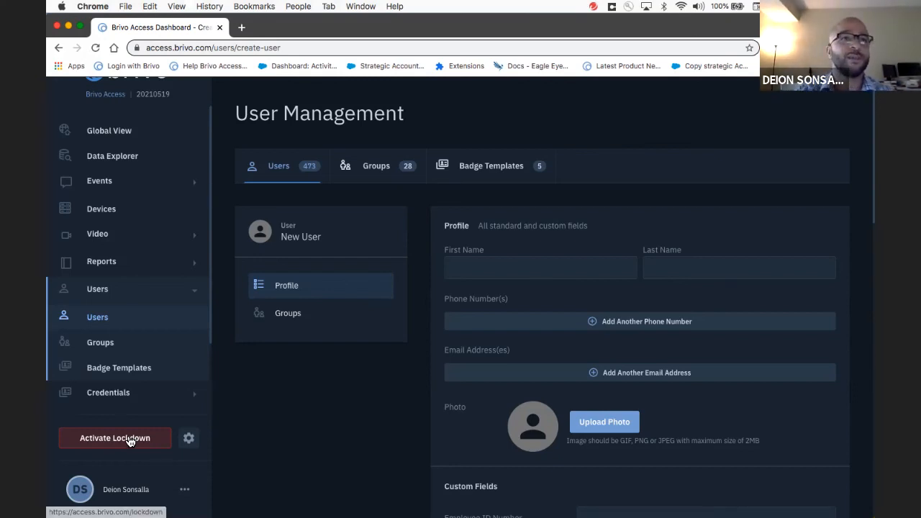
scroll(130, 345, "up", 3)
Show the Device Status grid of every site's doors and panels
left_click(101, 249)
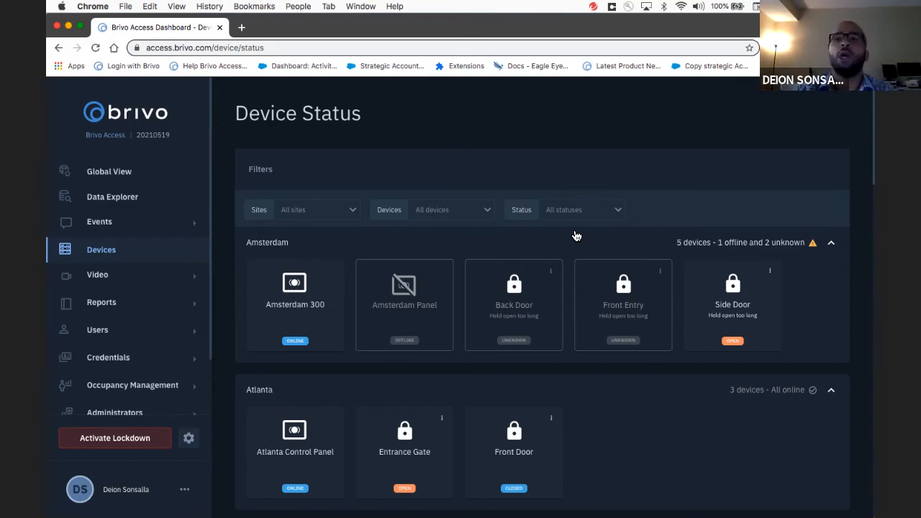
scroll(576, 236, "down", 2)
scroll(576, 235, "down", 8)
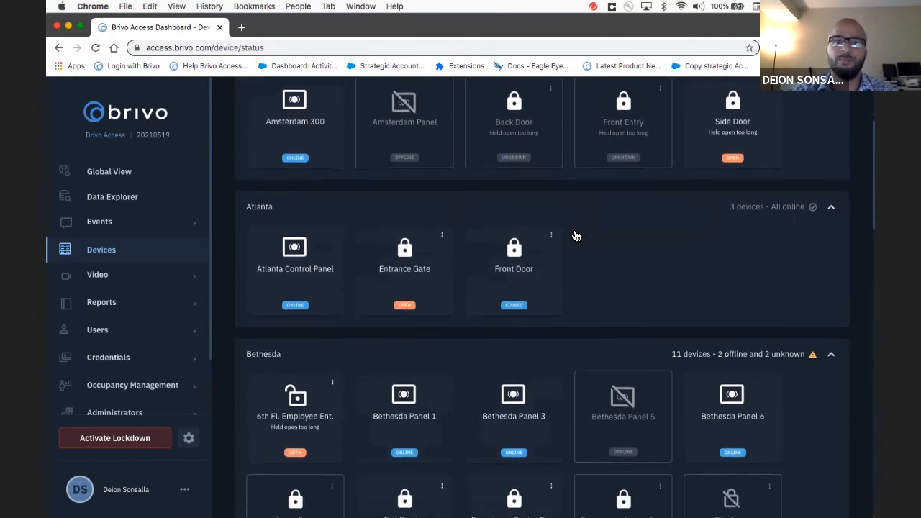
scroll(576, 236, "down", 5)
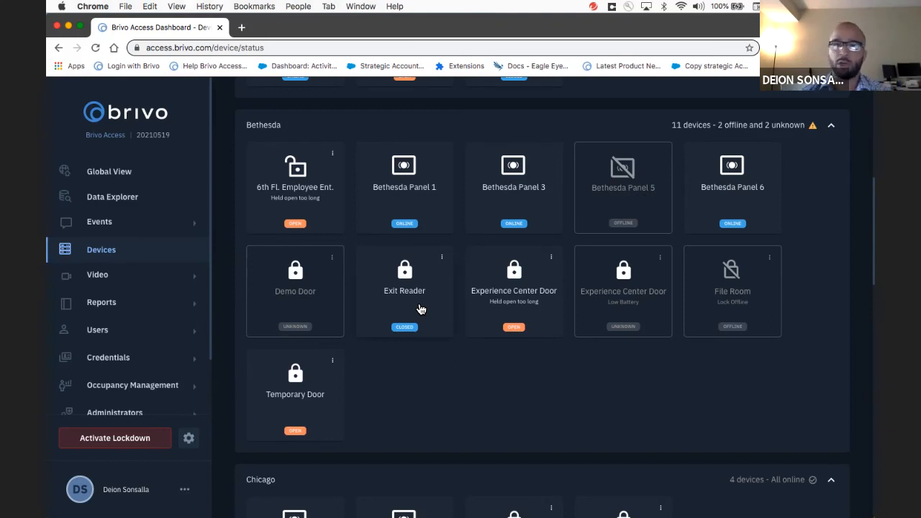
Unlock the Bethesda Exit Reader door now and confirm with Yes
left_click(421, 297)
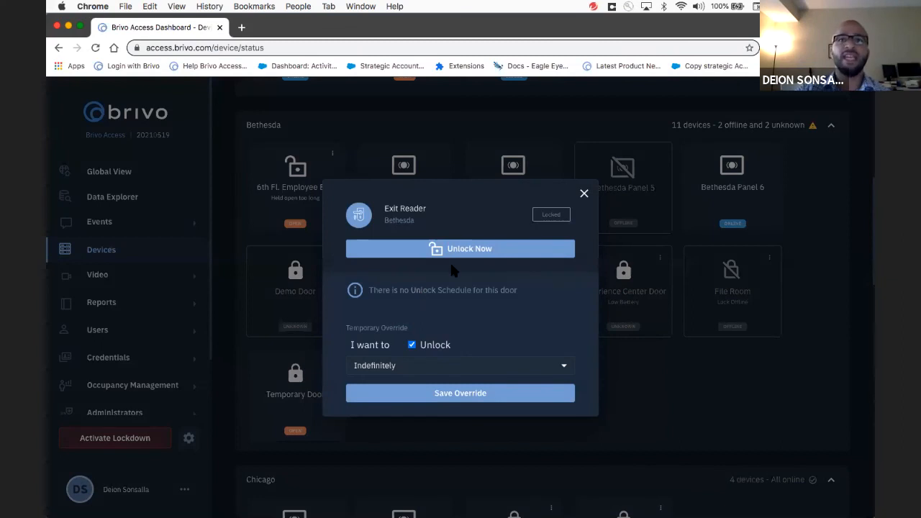
left_click(468, 248)
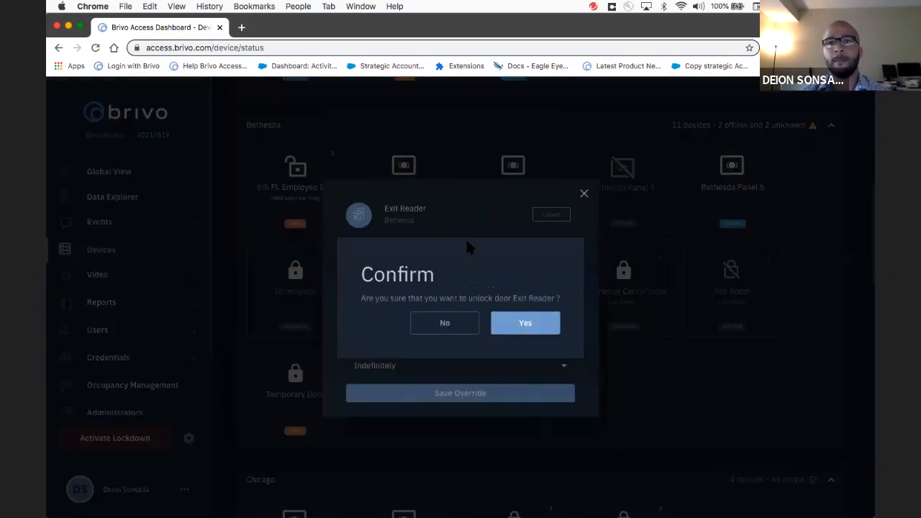
left_click(525, 322)
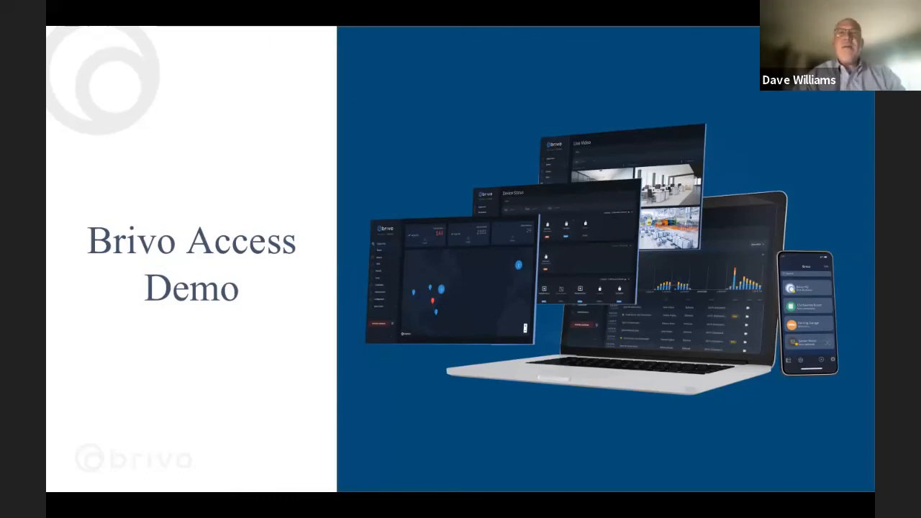
Advance the shared deck from the Brivo Access Demo slide through Q&A to Thank you
key("Right")
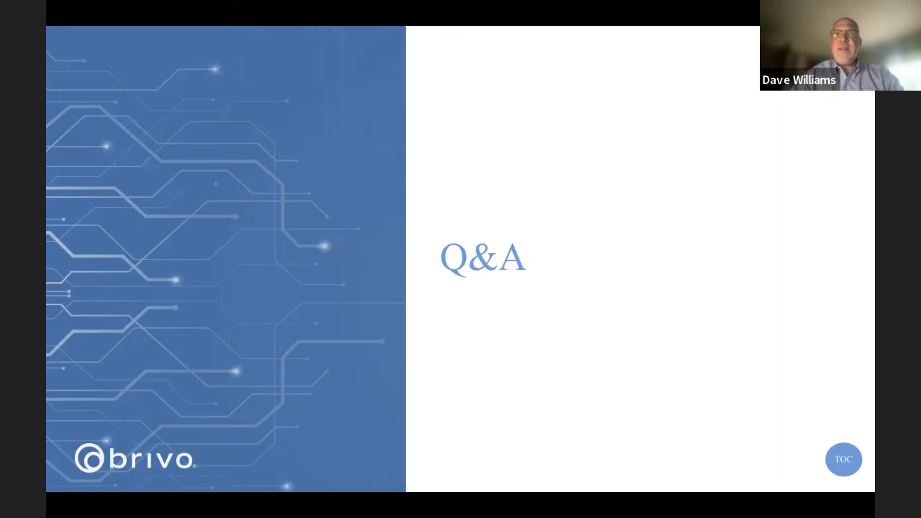
key("Right")
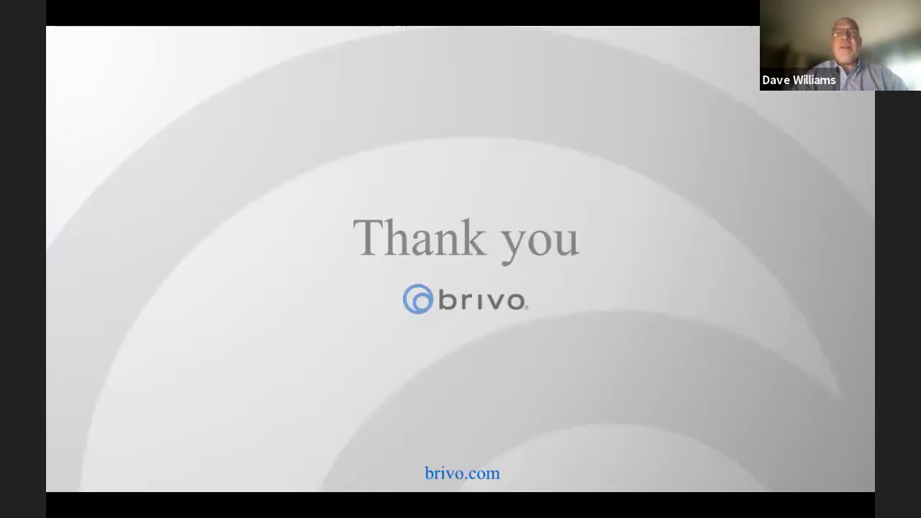